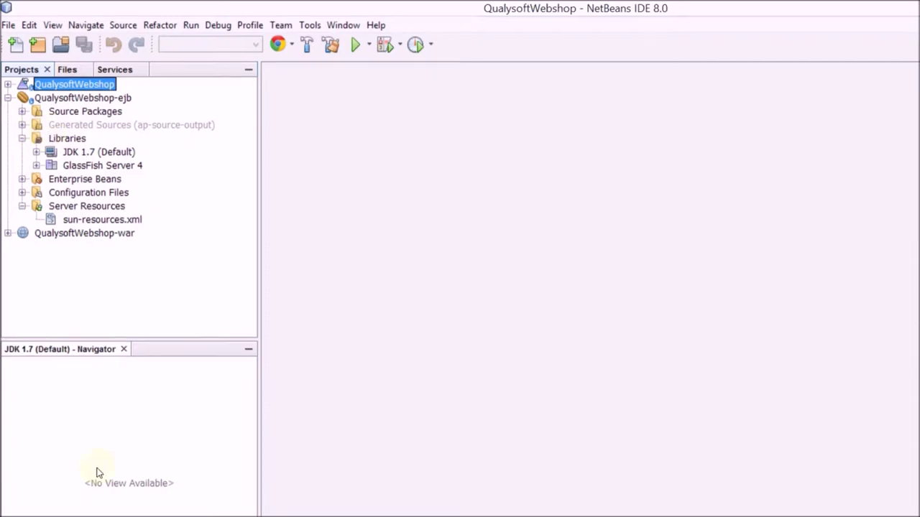
Switch to the browser and download the Hibernate ORM 4.3.5.Final release from hibernate.org.
{"action": "key", "text": "alt+Tab"}
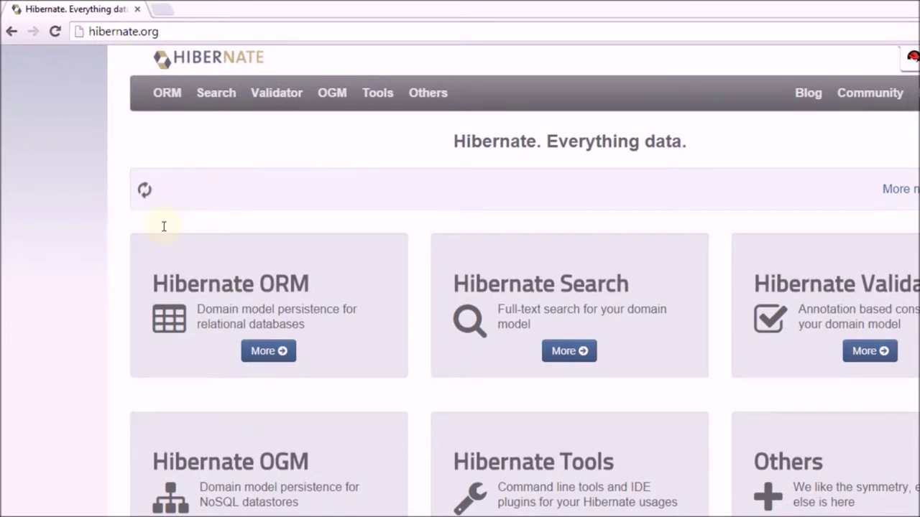
{"action": "left_click", "coordinate": [207, 285]}
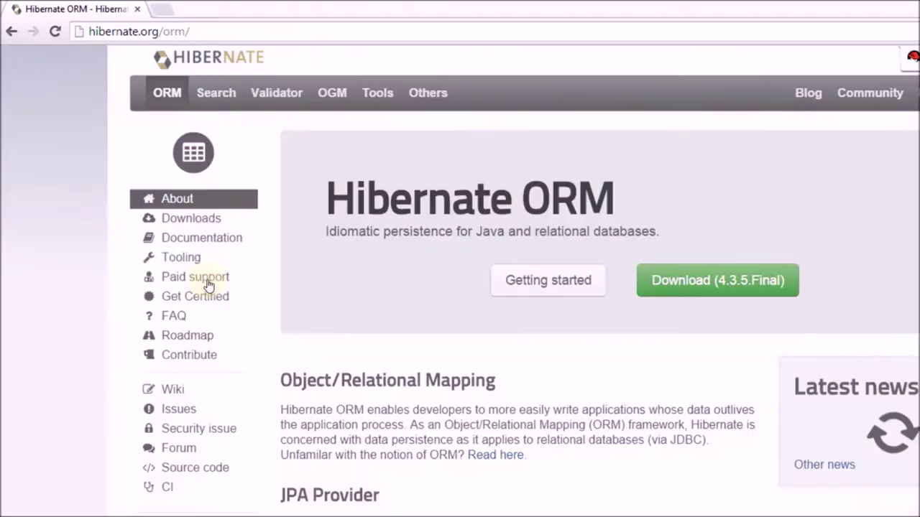
{"action": "left_click", "coordinate": [717, 280]}
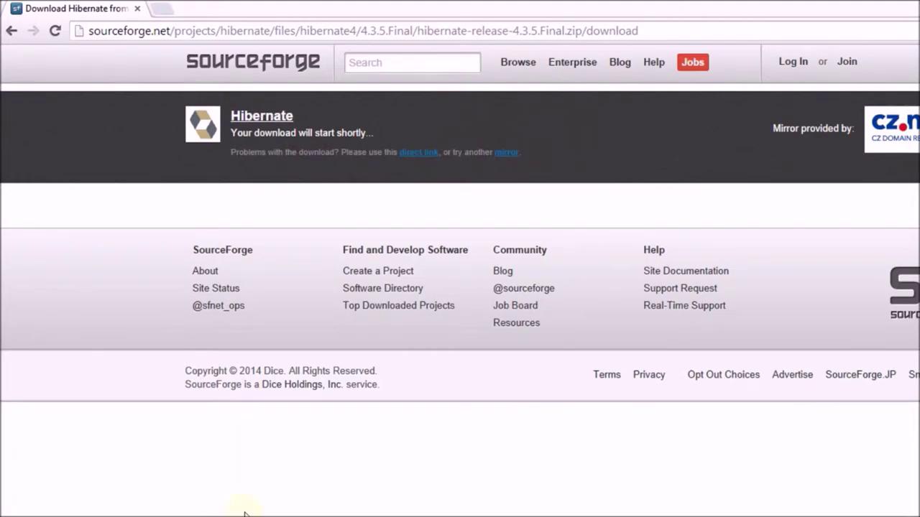
Switch back to NetBeans and start adding a library to the Libraries node of QualysoftWebshop-ejb.
{"action": "key", "text": "alt+Tab"}
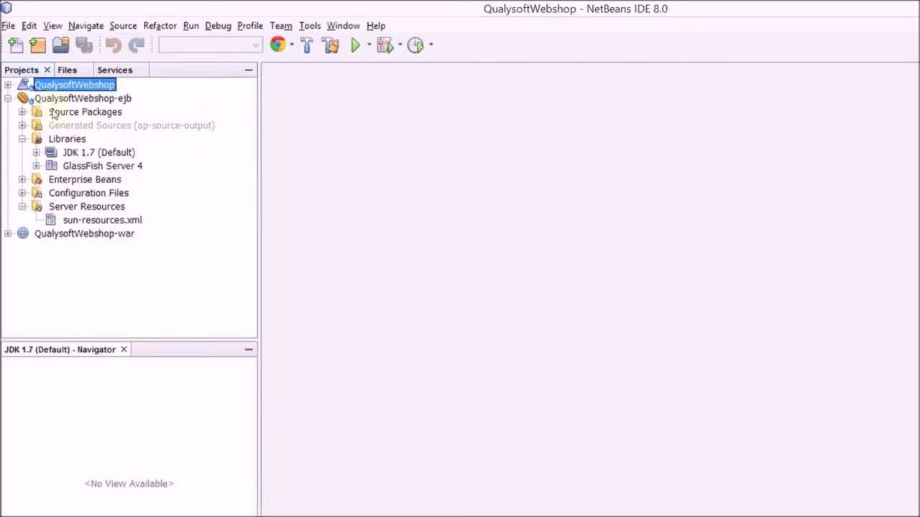
{"action": "key", "text": "Down"}
{"action": "key", "text": "Down"}
{"action": "key", "text": "Down"}
{"action": "key", "text": "Down"}
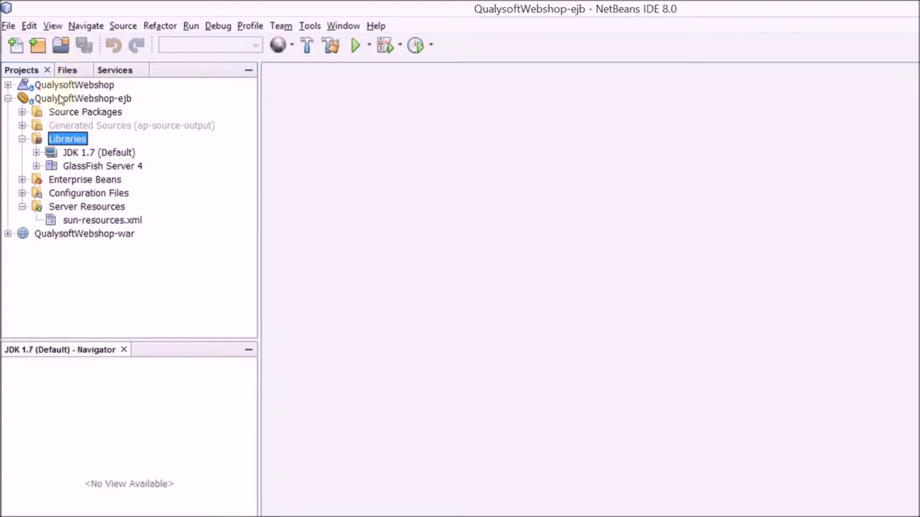
{"action": "right_click", "coordinate": [66, 138]}
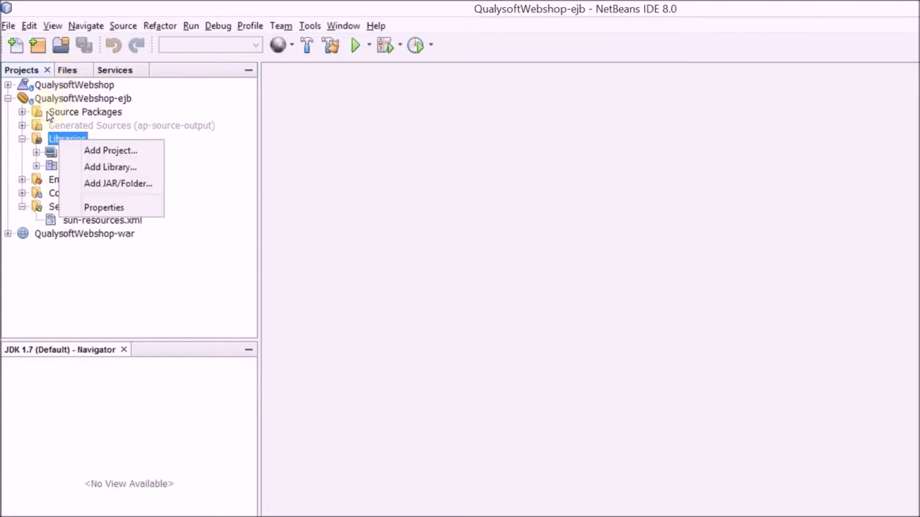
{"action": "key", "text": "Down"}
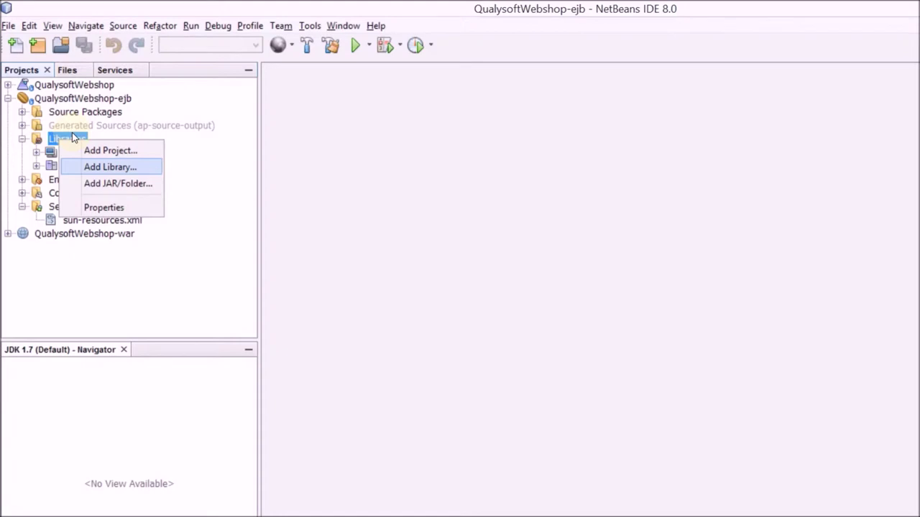
{"action": "key", "text": "Return"}
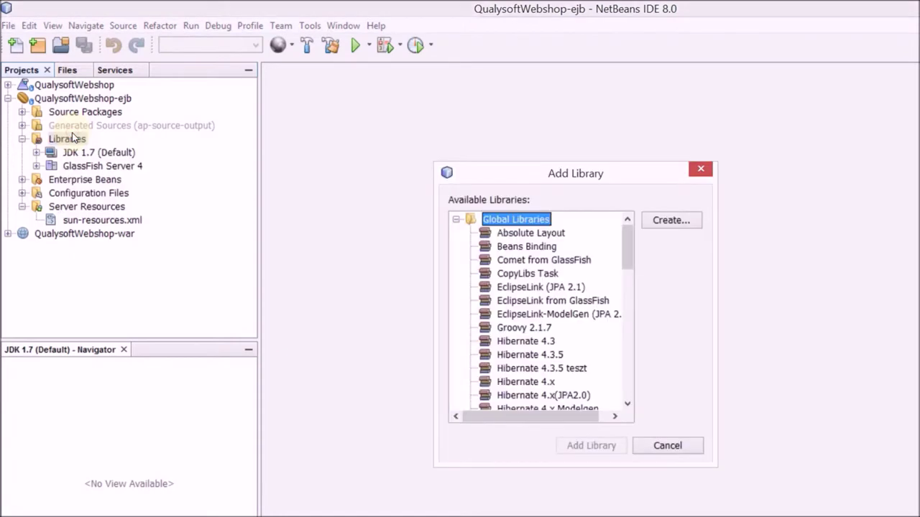
Look through the available global libraries and examine the existing Hibernate entries, including Hibernate 4.3.5.
{"action": "scroll", "coordinate": [506, 258], "scroll_direction": "down", "scroll_amount": 8}
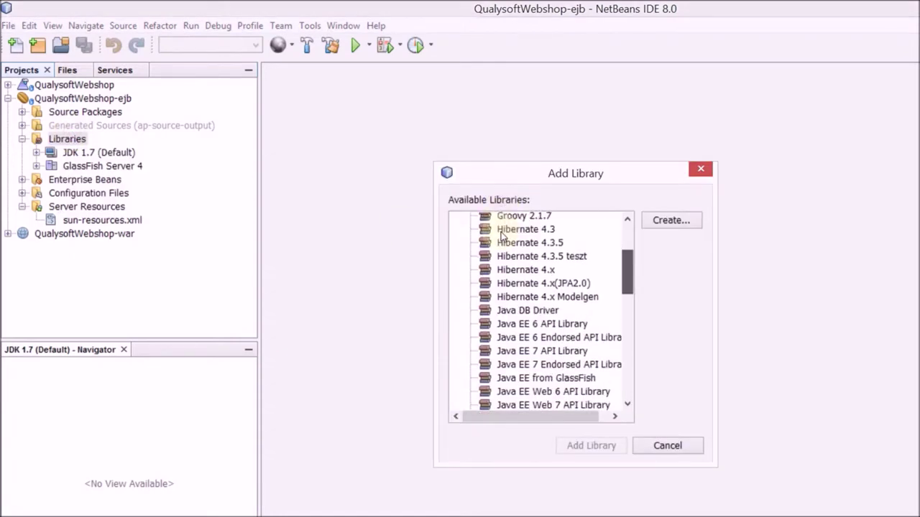
{"action": "scroll", "coordinate": [504, 268], "scroll_direction": "down", "scroll_amount": 6}
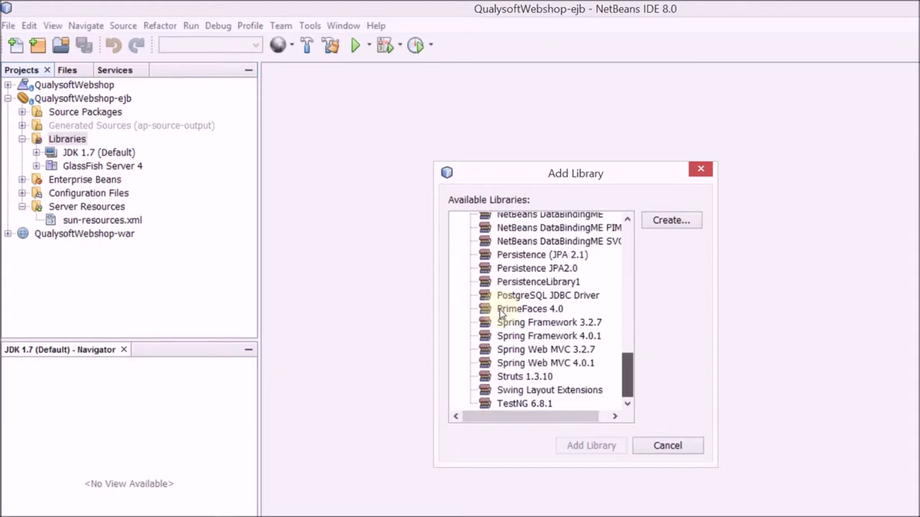
{"action": "scroll", "coordinate": [503, 301], "scroll_direction": "up", "scroll_amount": 12}
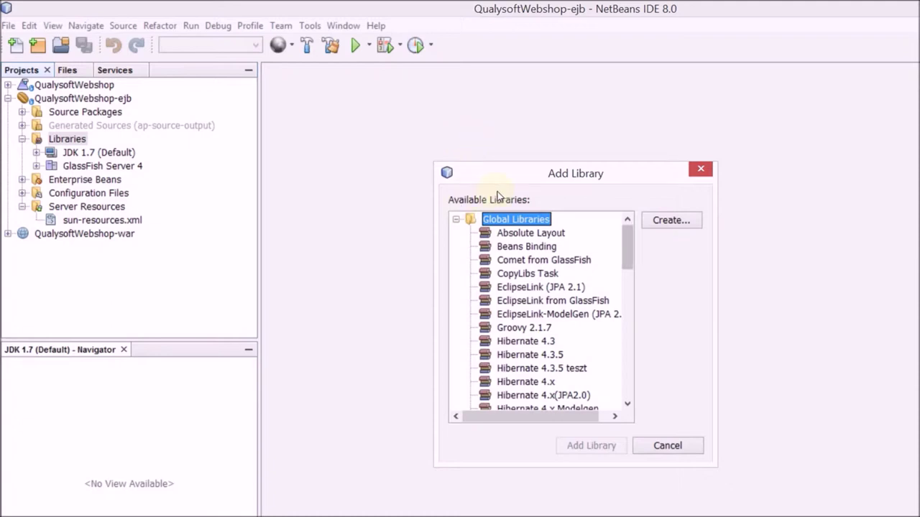
{"action": "scroll", "coordinate": [501, 198], "scroll_direction": "down", "scroll_amount": 1}
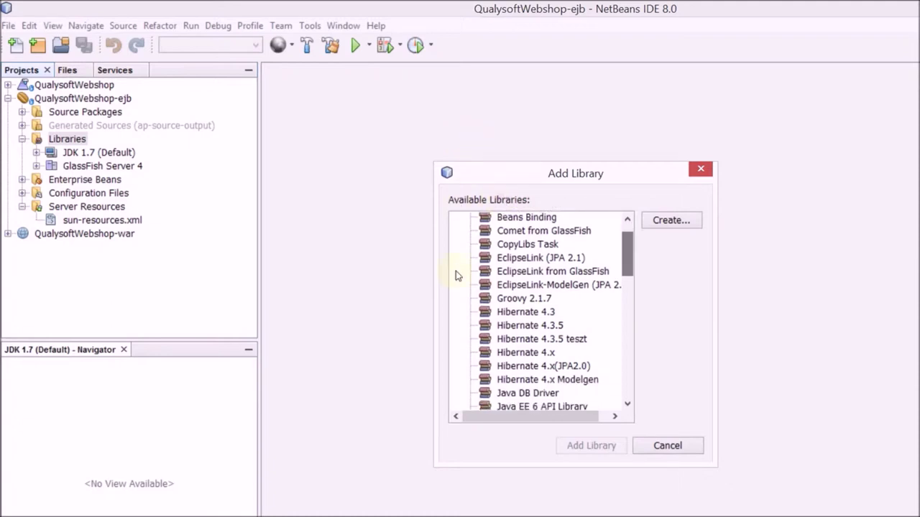
{"action": "key", "text": "h"}
{"action": "key", "text": "h"}
{"action": "key", "text": "h"}
{"action": "key", "text": "h"}
{"action": "key", "text": "h"}
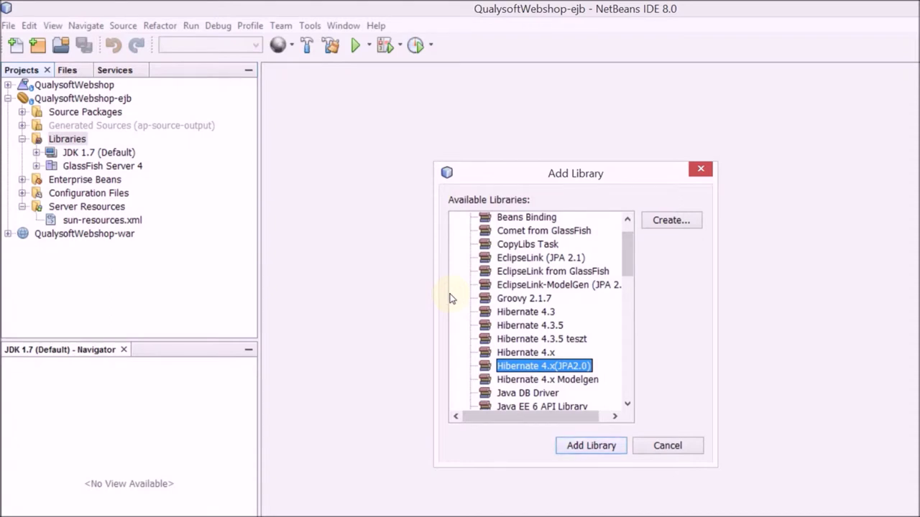
{"action": "key", "text": "Up"}
{"action": "key", "text": "Up"}
{"action": "key", "text": "Up"}
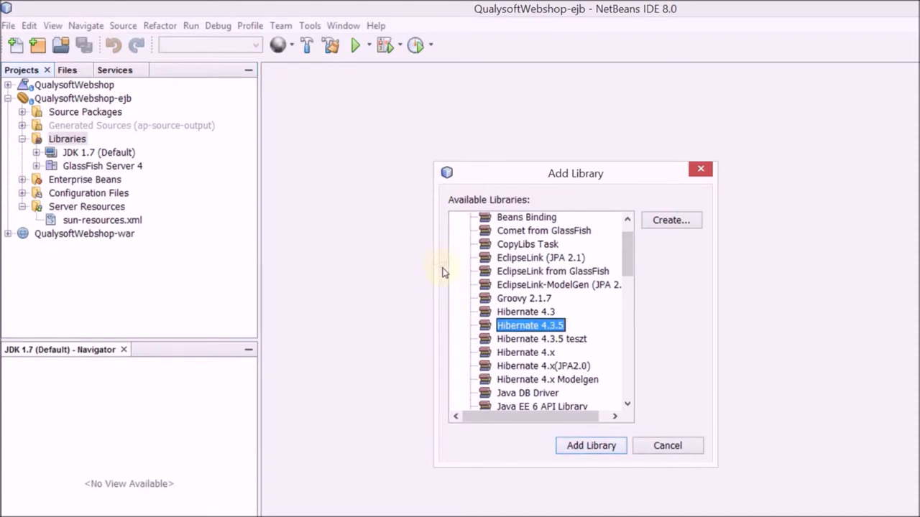
{"action": "key", "text": "Down"}
{"action": "key", "text": "Up"}
Create a new library named "Hibernate 4.3.5 masodik" of type Class Libraries.
{"action": "key", "text": "Tab"}
{"action": "key", "text": "space"}
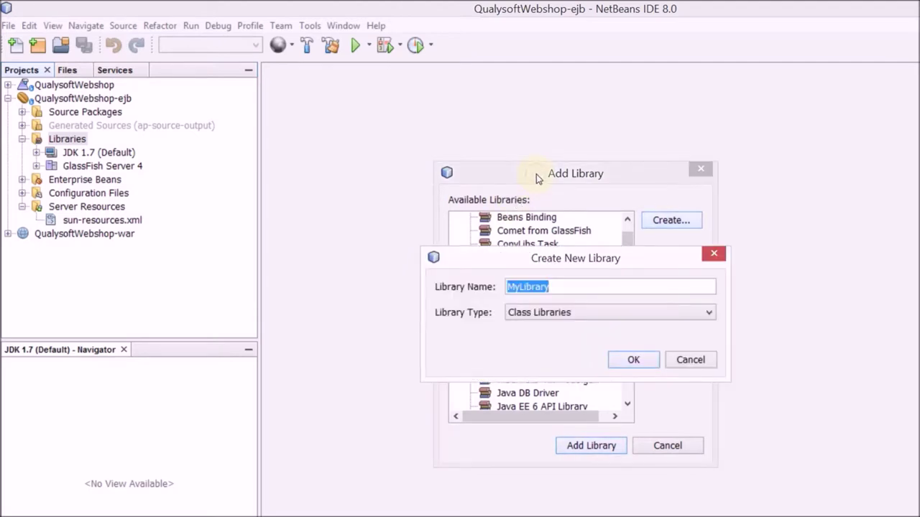
{"action": "type", "text": "H"}
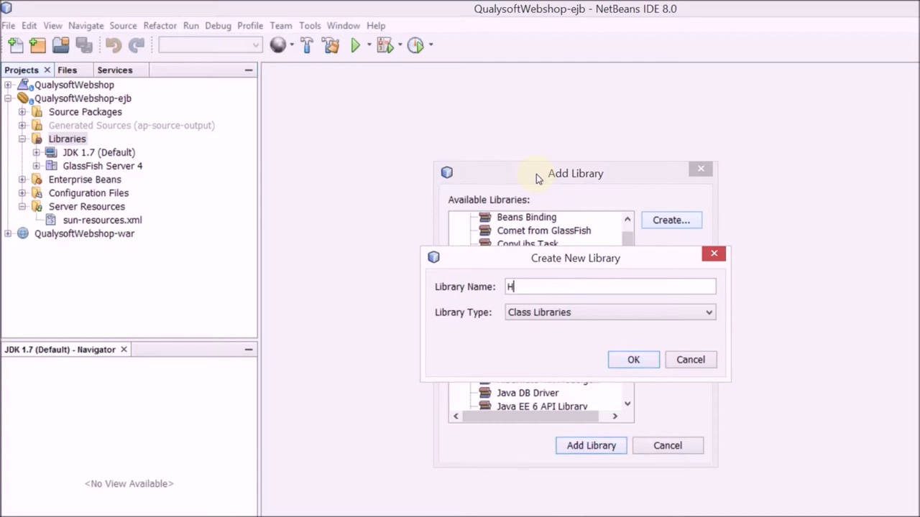
{"action": "type", "text": "ibernate 4.3"}
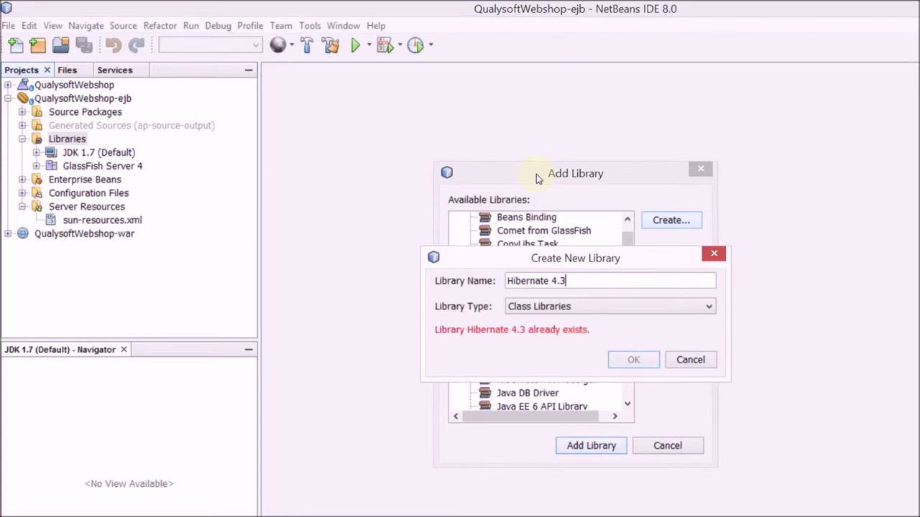
{"action": "type", "text": ".5"}
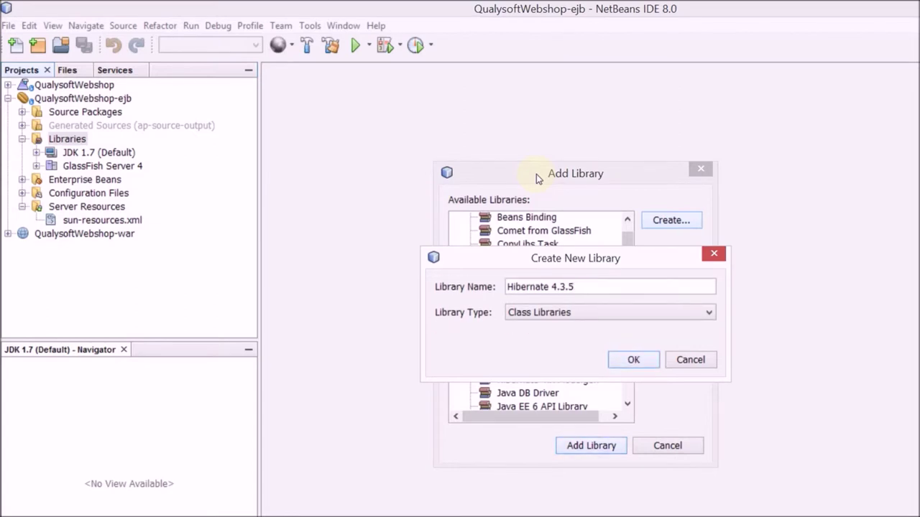
{"action": "type", "text": " masodik"}
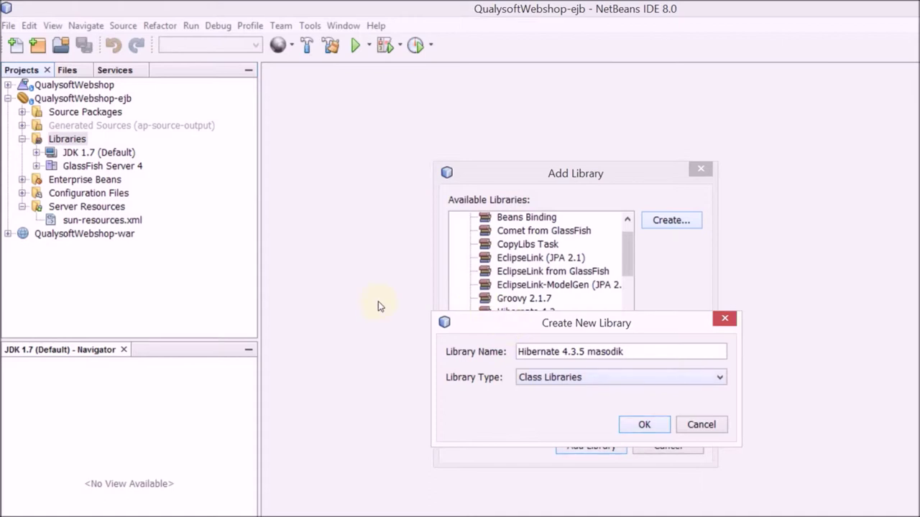
{"action": "key", "text": "Tab"}
{"action": "key", "text": "alt+Down"}
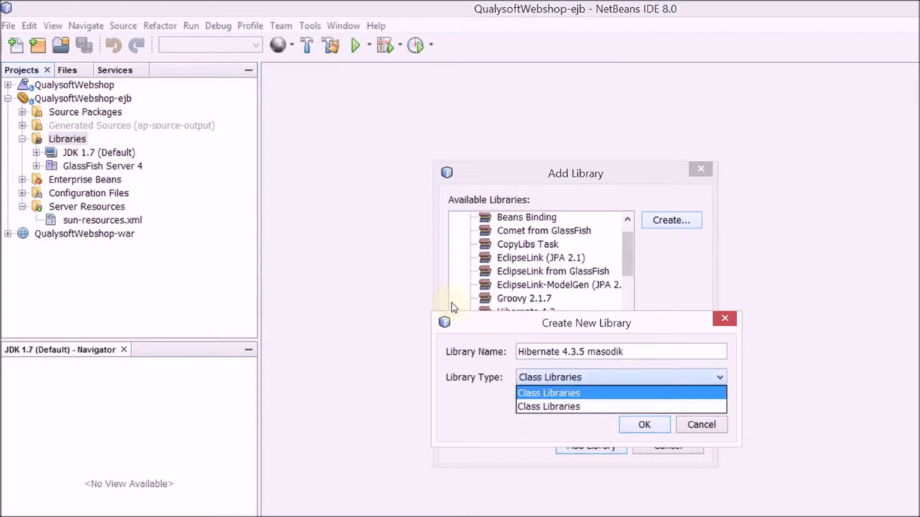
{"action": "key", "text": "Return"}
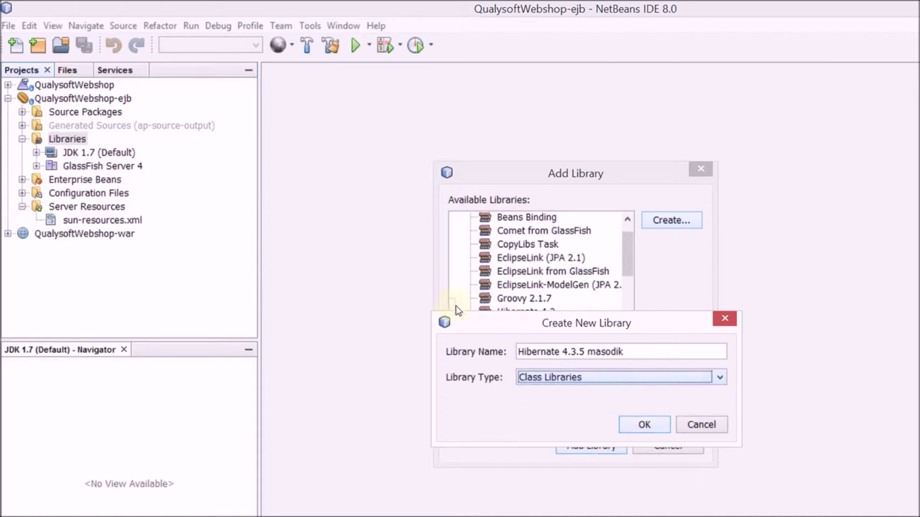
{"action": "key", "text": "Return"}
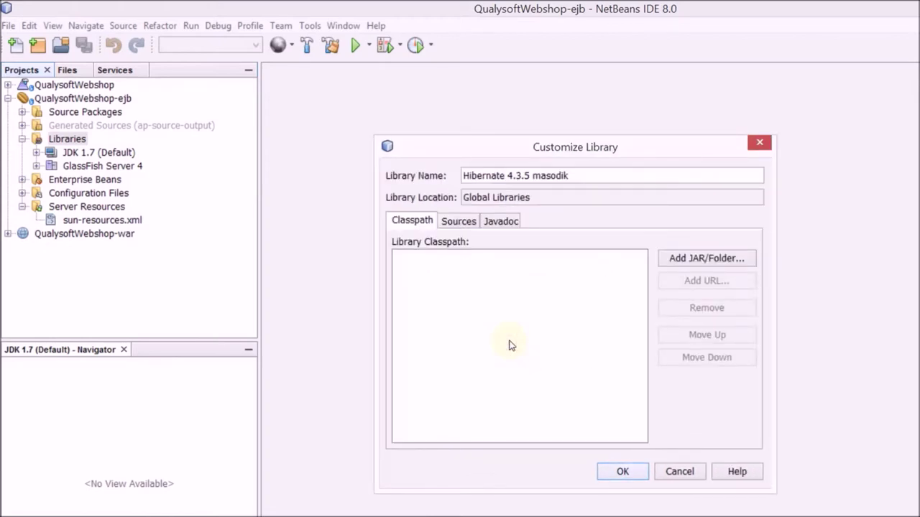
Review the Classpath, Sources and Javadoc settings of the new Hibernate library.
{"action": "key", "text": "Tab"}
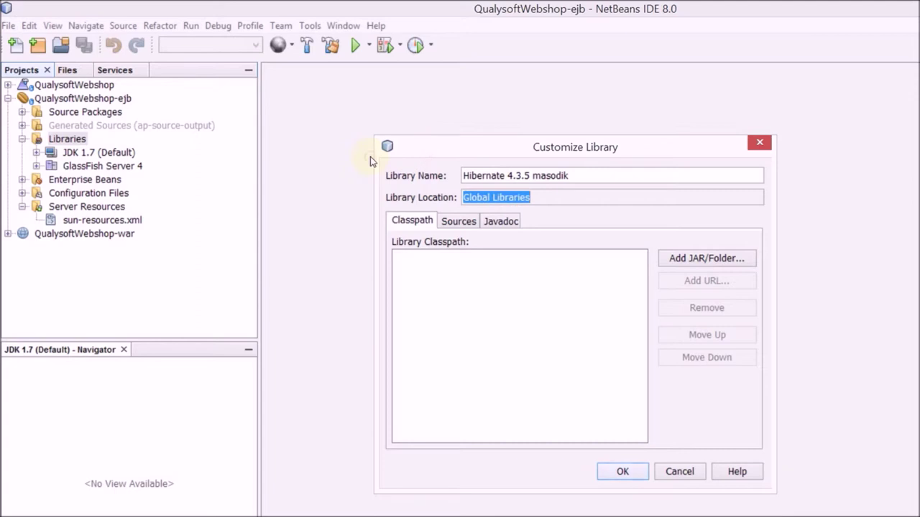
{"action": "key", "text": "Tab"}
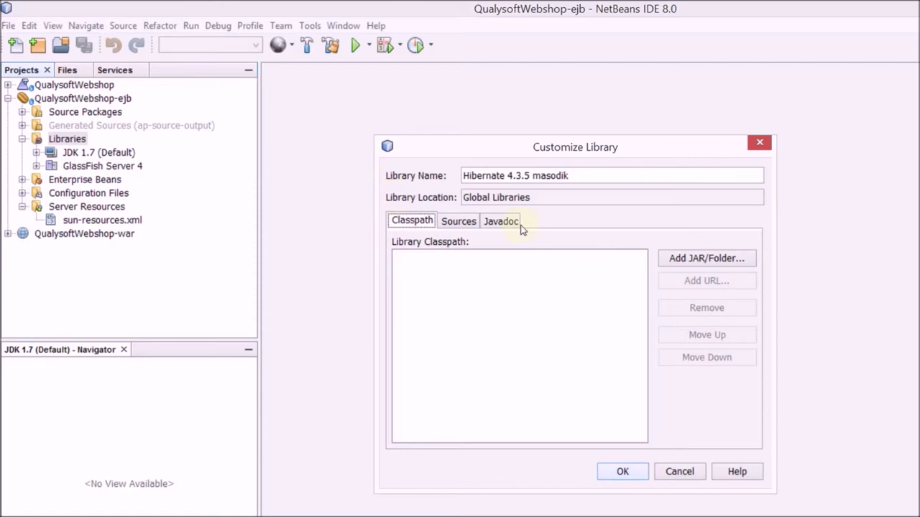
{"action": "key", "text": "Right"}
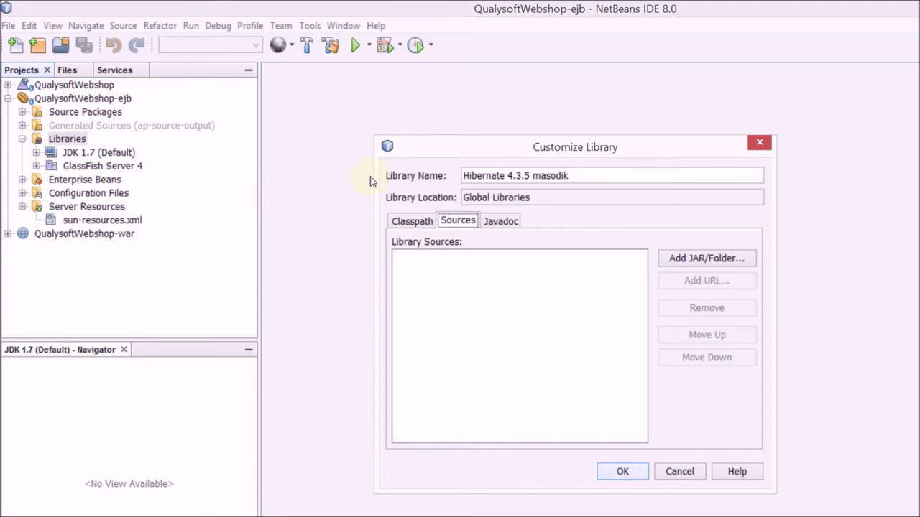
{"action": "key", "text": "Right"}
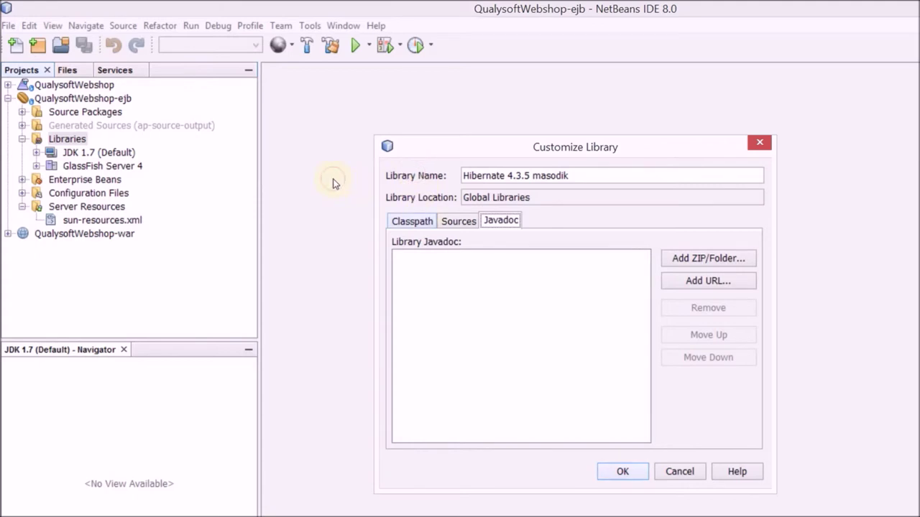
{"action": "key", "text": "Right"}
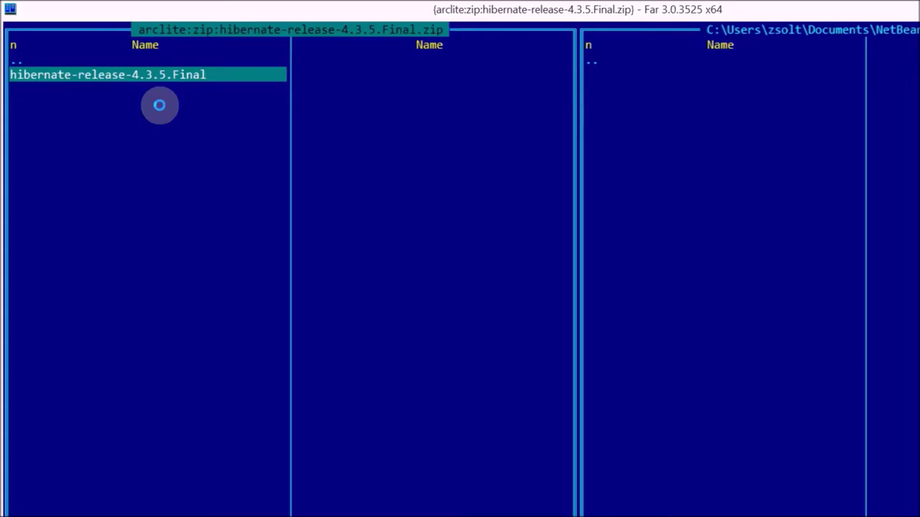
Open the hibernate-release-4.3.5.Final folder inside the downloaded zip archive and look over its documentation and lib folders.
{"action": "key", "text": "Up"}
{"action": "key", "text": "Down"}
{"action": "key", "text": "Return"}
{"action": "key", "text": "Down"}
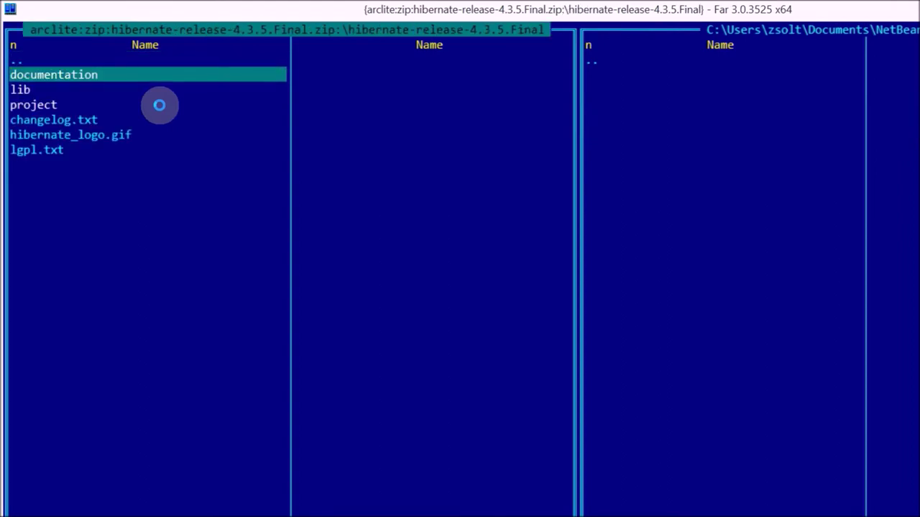
{"action": "key", "text": "Down"}
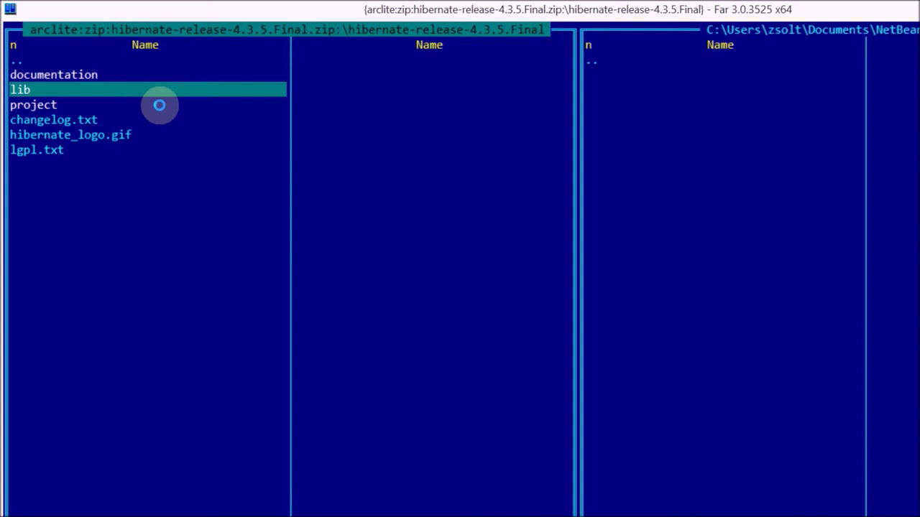
Look inside the release's project folder and return to the hibernate-release-4.3.5.Final folder.
{"action": "key", "text": "Down"}
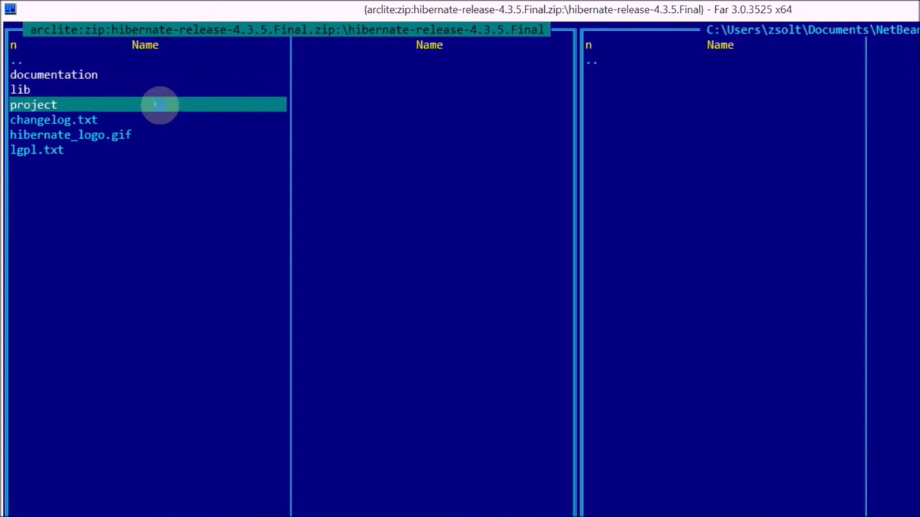
{"action": "key", "text": "Return"}
{"action": "key", "text": "Down"}
{"action": "key", "text": "Down"}
{"action": "key", "text": "Return"}
{"action": "key", "text": "Return"}
{"action": "key", "text": "Up"}
{"action": "key", "text": "Up"}
{"action": "key", "text": "Return"}
{"action": "key", "text": "Up"}
{"action": "key", "text": "Up"}
{"action": "key", "text": "Return"}
{"action": "key", "text": "Return"}
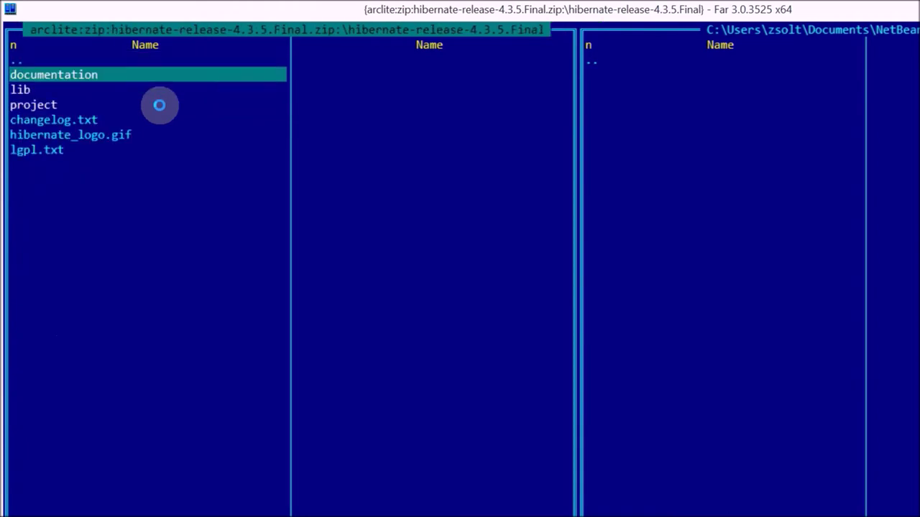
Look inside the release's documentation folder for the javadocs and return to the parent folder.
{"action": "key", "text": "Return"}
{"action": "key", "text": "Down"}
{"action": "key", "text": "Down"}
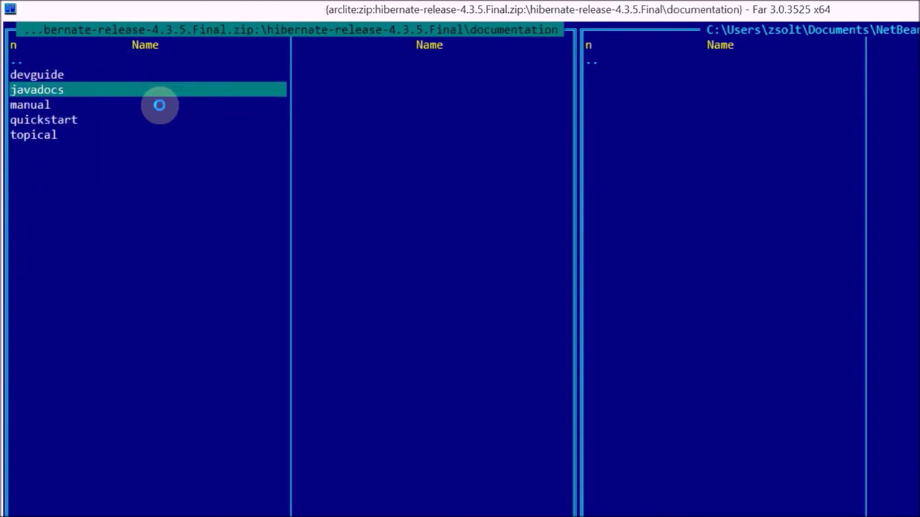
{"action": "key", "text": "Up"}
{"action": "key", "text": "Up"}
{"action": "key", "text": "Return"}
Create a folder named hibernate-release-4.3.5.Final inside NetBeansProjects\libs.
{"action": "key", "text": "Down"}
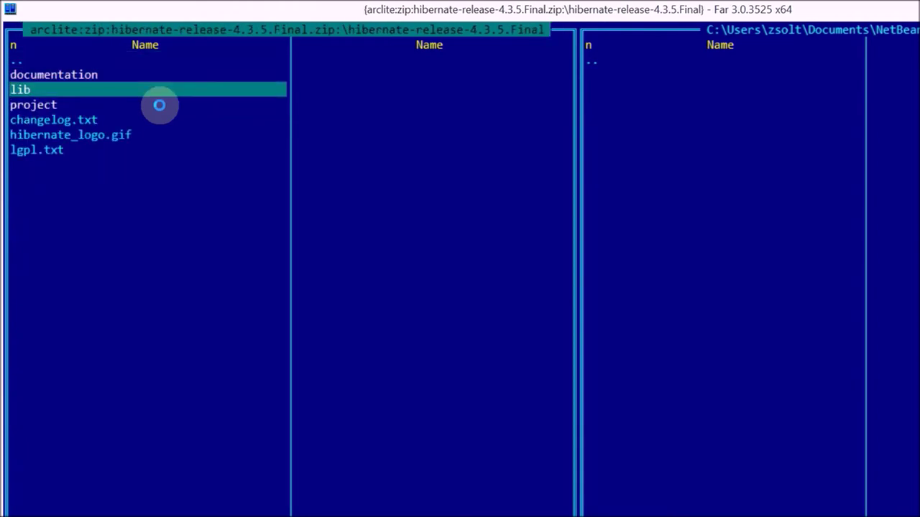
{"action": "key", "text": "Tab"}
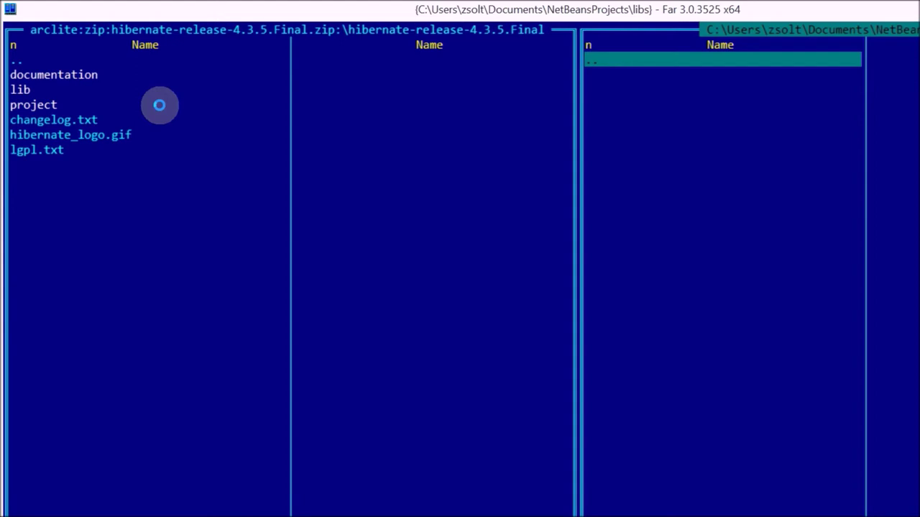
{"action": "key", "text": "Tab"}
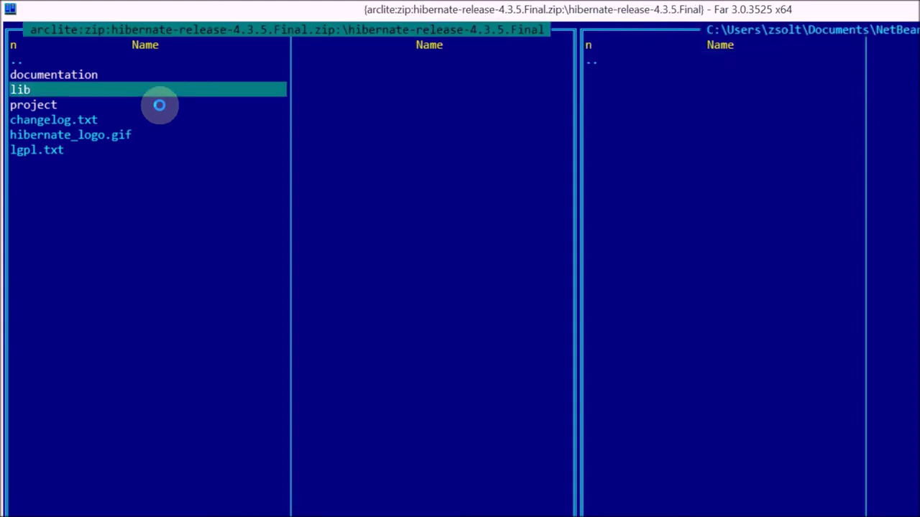
{"action": "key", "text": "Tab"}
{"action": "key", "text": "F7"}
{"action": "type", "text": "hibernate"}
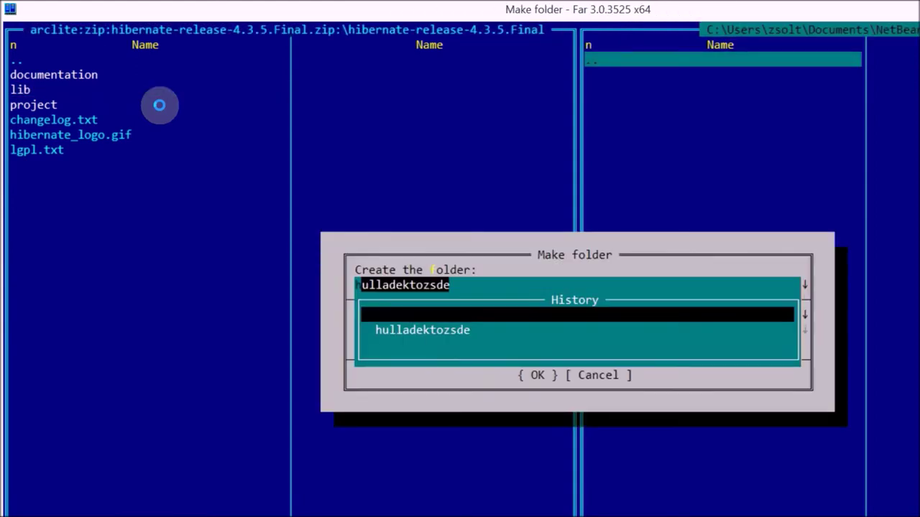
{"action": "type", "text": "-release"}
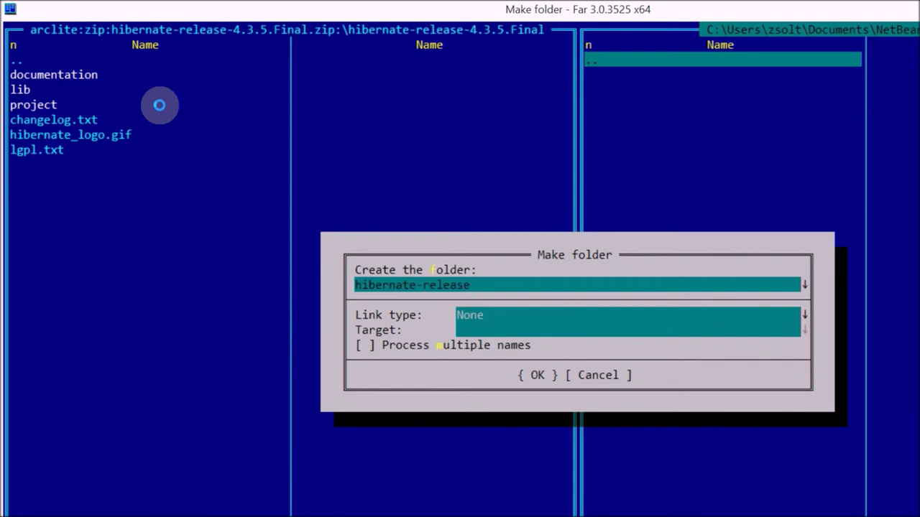
{"action": "type", "text": "-4.3.5.Final"}
{"action": "key", "text": "Return"}
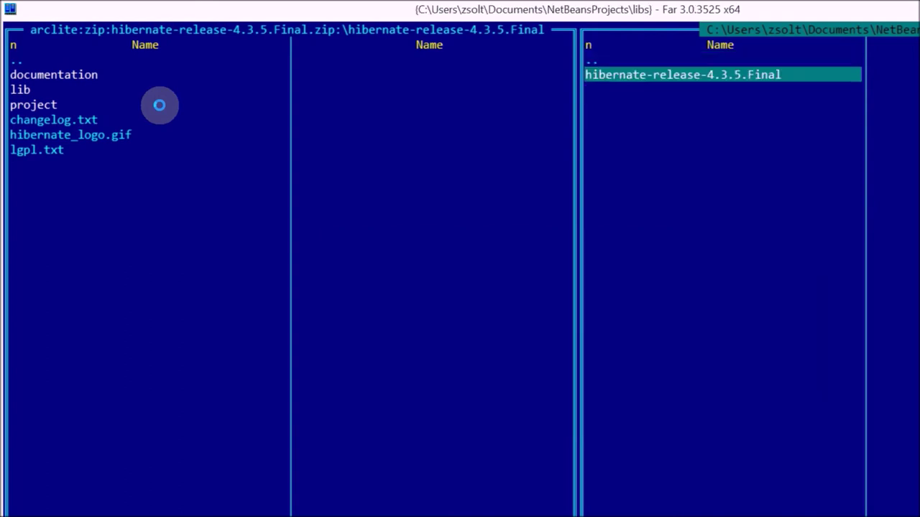
Copy the archive's lib folder into the new hibernate-release-4.3.5.Final folder and go back up to the archive root.
{"action": "key", "text": "Tab"}
{"action": "key", "text": "F5"}
{"action": "key", "text": "Return"}
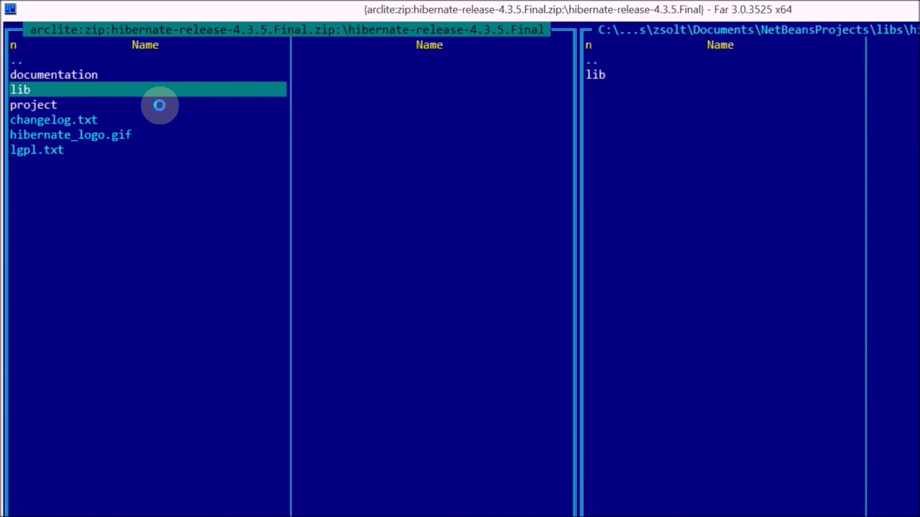
{"action": "key", "text": "Home"}
{"action": "key", "text": "Return"}
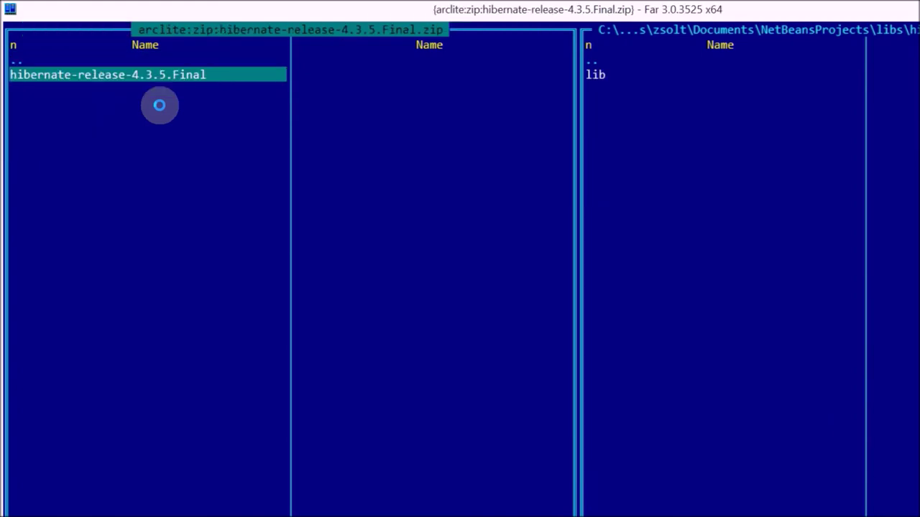
Switch to NetBeans and browse for a classpath JAR in the lib folder of NetBeansProjects\libs\hibernate-release-4.3.5.Final.
{"action": "key", "text": "alt+Tab"}
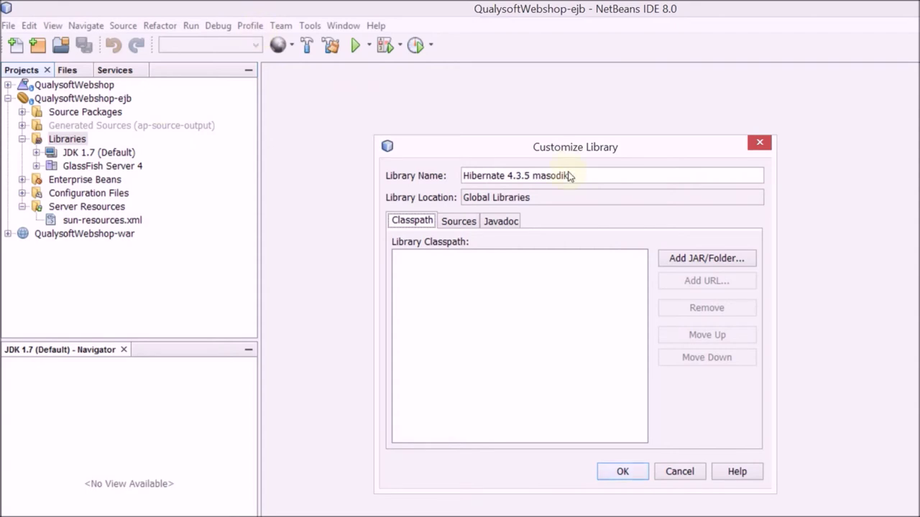
{"action": "key", "text": "Tab"}
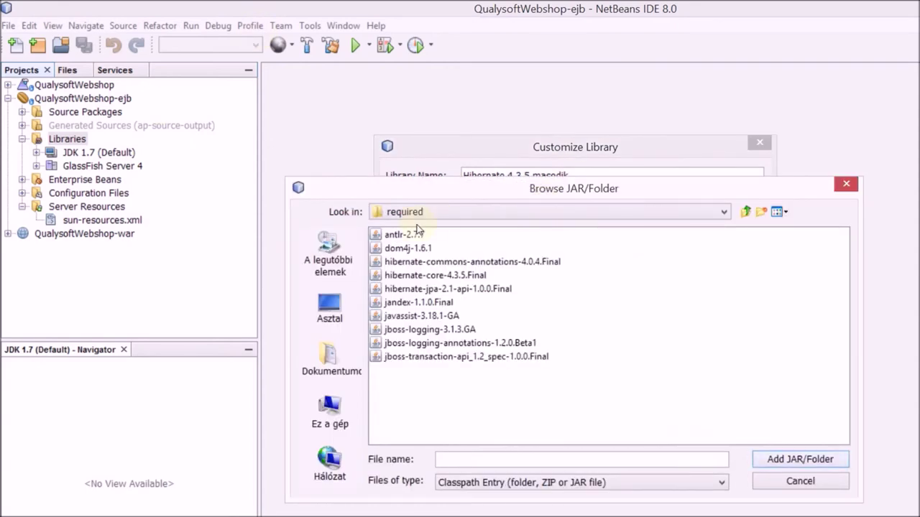
{"action": "left_click", "coordinate": [315, 269]}
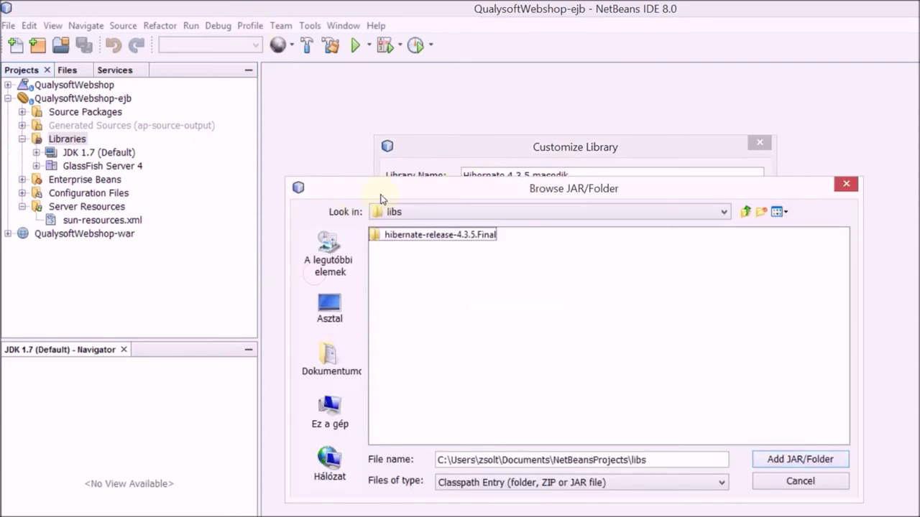
{"action": "key", "text": "Return"}
{"action": "key", "text": "Return"}
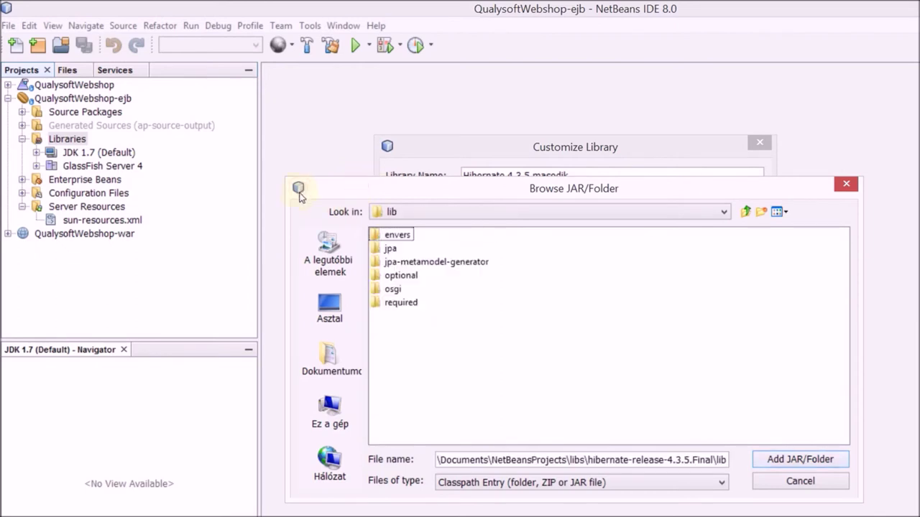
Add hibernate-entitymanager-4.3.5.Final from the jpa folder to the library classpath and remove the stray NetBeansProjects entry.
{"action": "key", "text": "Down"}
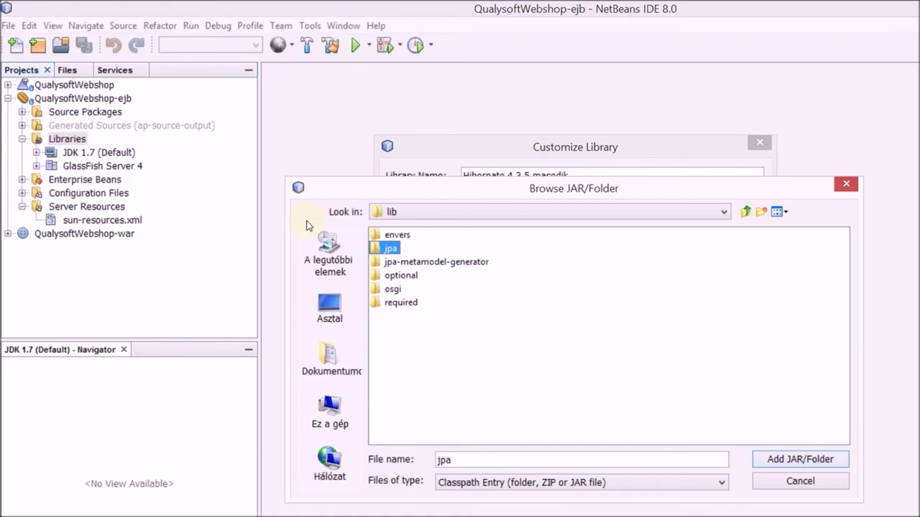
{"action": "key", "text": "ctrl+Down"}
{"action": "key", "text": "ctrl+Down"}
{"action": "key", "text": "ctrl+Down"}
{"action": "key", "text": "ctrl+Down"}
{"action": "key", "text": "ctrl+space"}
{"action": "key", "text": "ctrl+space"}
{"action": "key", "text": "Return"}
{"action": "key", "text": "Return"}
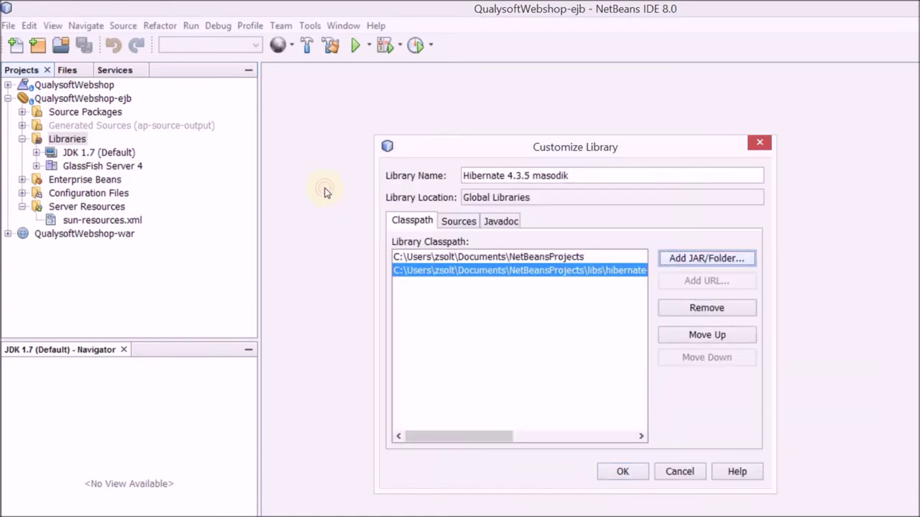
{"action": "key", "text": "Up"}
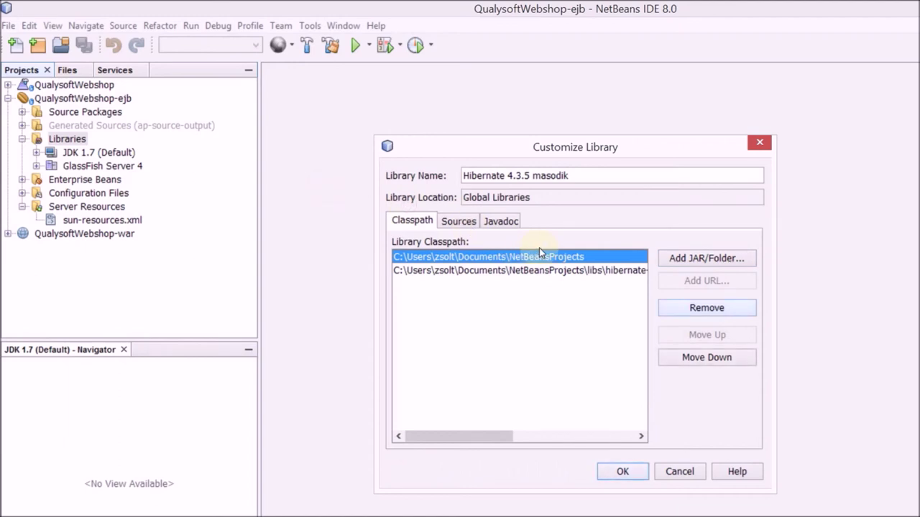
{"action": "key", "text": "Delete"}
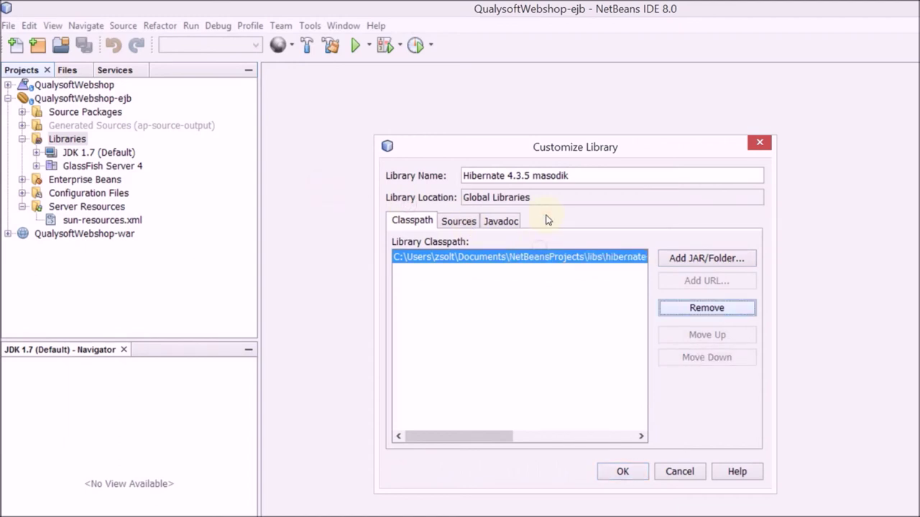
Add hibernate-jpamodelgen-4.3.5.Final from the jpa-metamodel-generator folder to the library classpath.
{"action": "key", "text": "Tab"}
{"action": "key", "text": "space"}
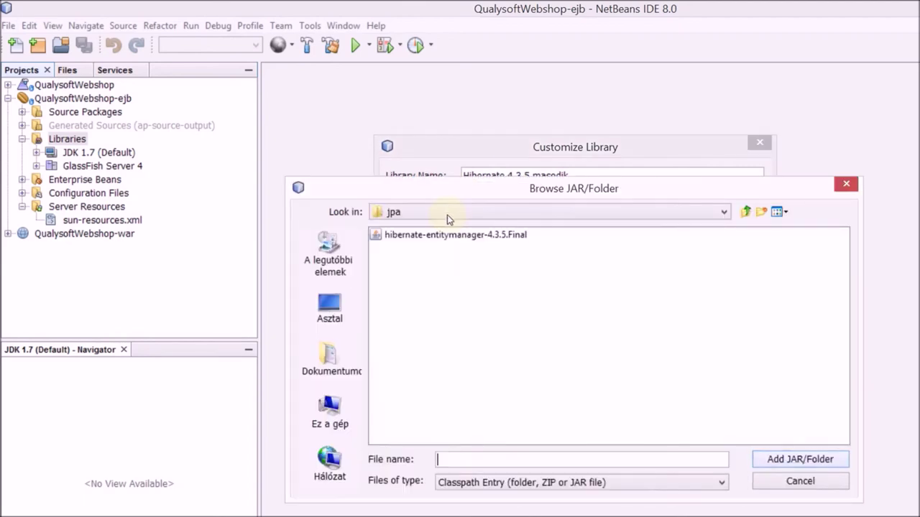
{"action": "key", "text": "BackSpace"}
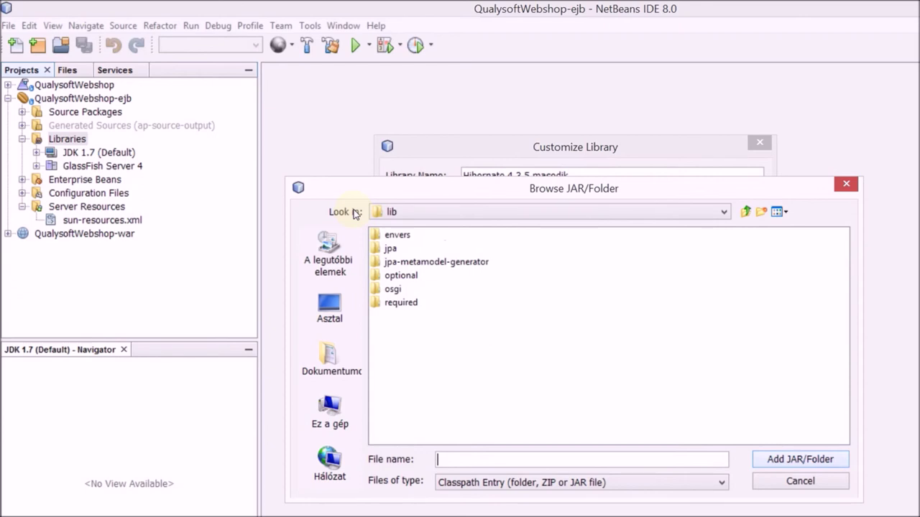
{"action": "key", "text": "Down"}
{"action": "key", "text": "Down"}
{"action": "key", "text": "Down"}
{"action": "key", "text": "Return"}
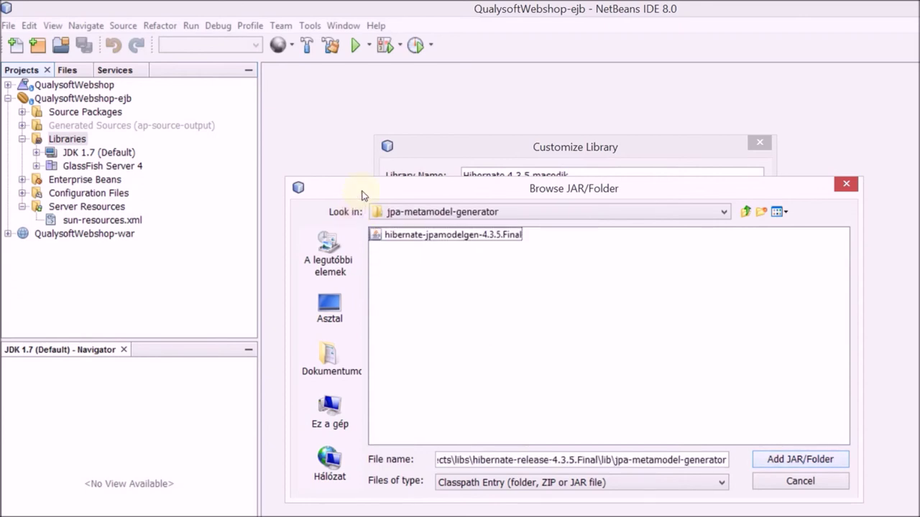
{"action": "key", "text": "Down"}
{"action": "key", "text": "Return"}
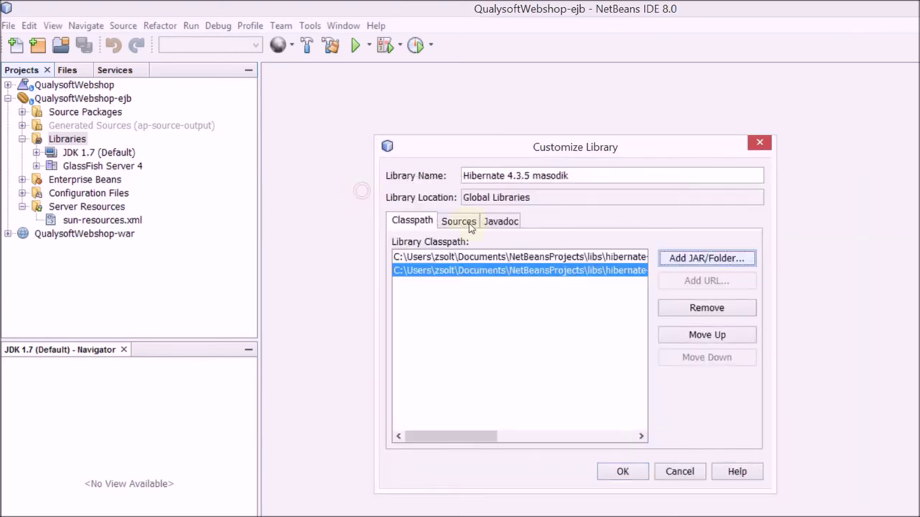
Add all JAR files from the release's lib\required folder to the library classpath.
{"action": "key", "text": "Return"}
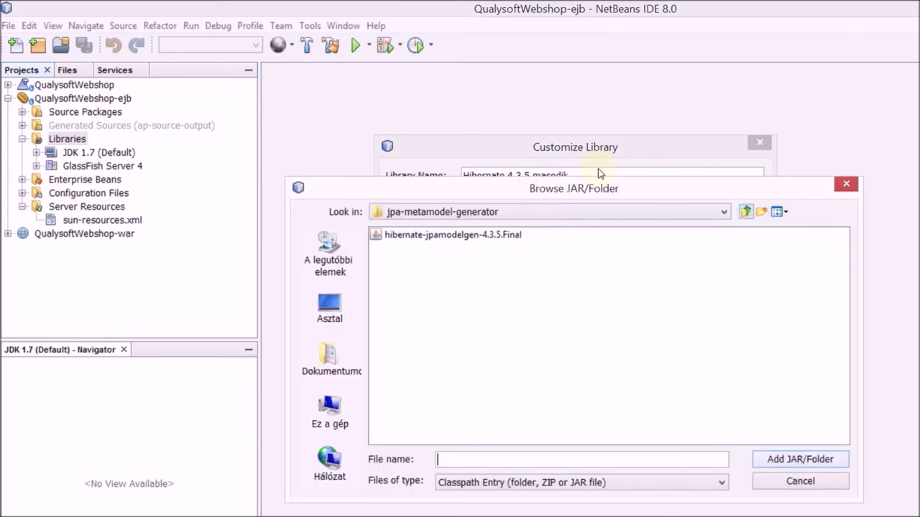
{"action": "key", "text": "space"}
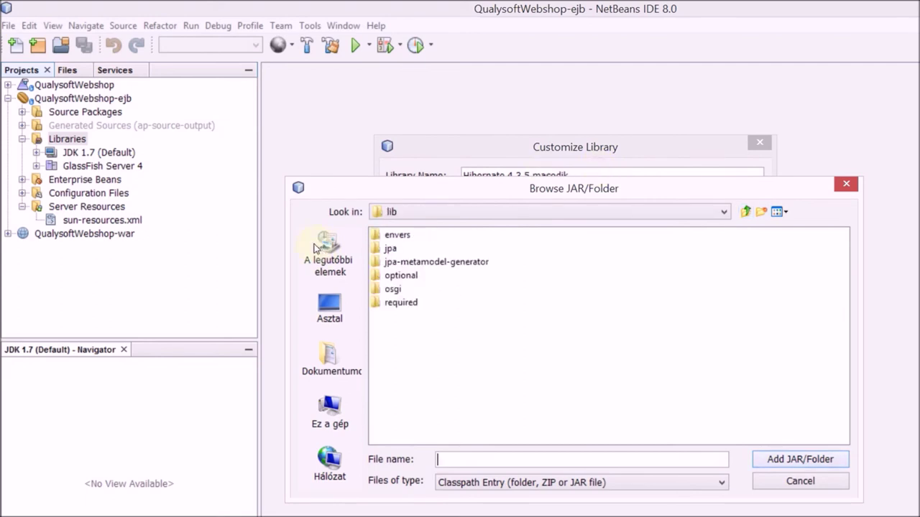
{"action": "key", "text": "End"}
{"action": "key", "text": "Return"}
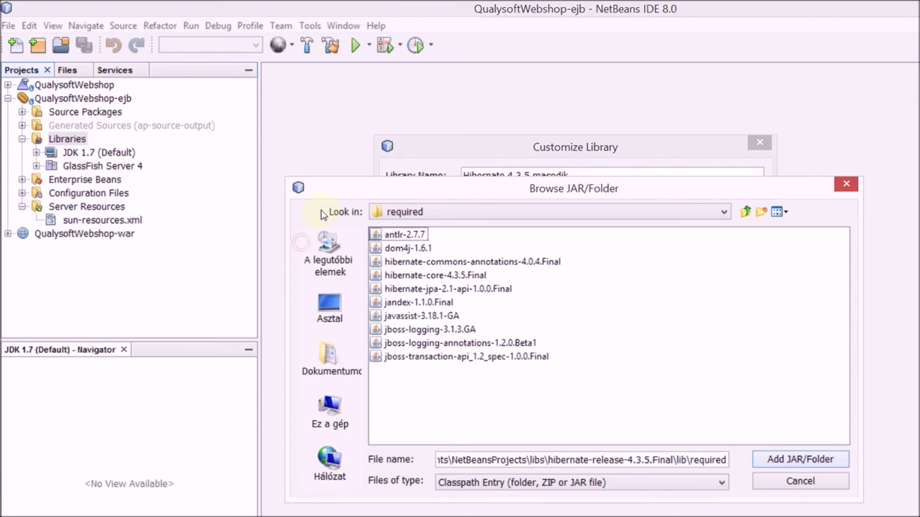
{"action": "key", "text": "Down"}
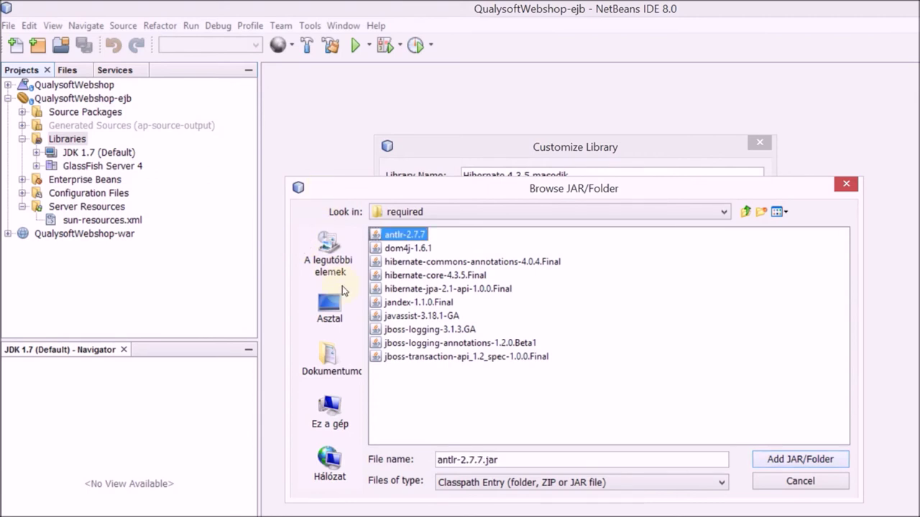
{"action": "key", "text": "ctrl+a"}
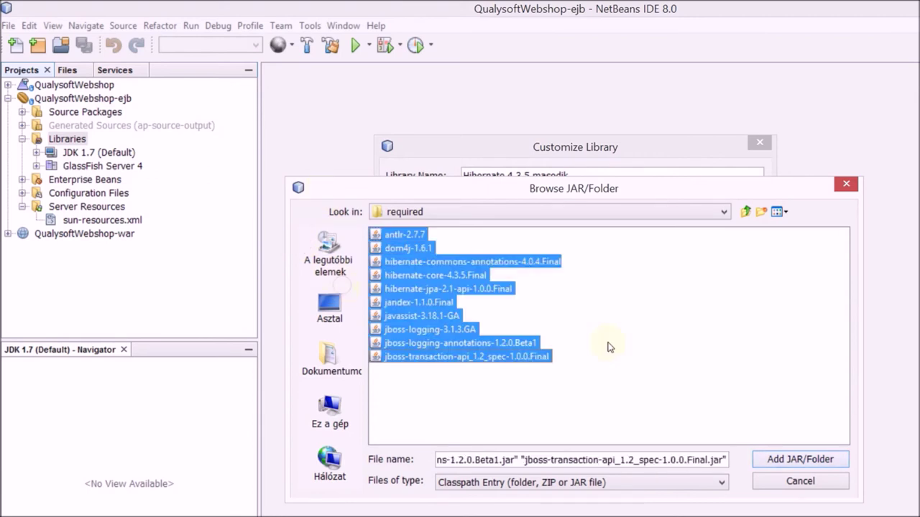
{"action": "key", "text": "Return"}
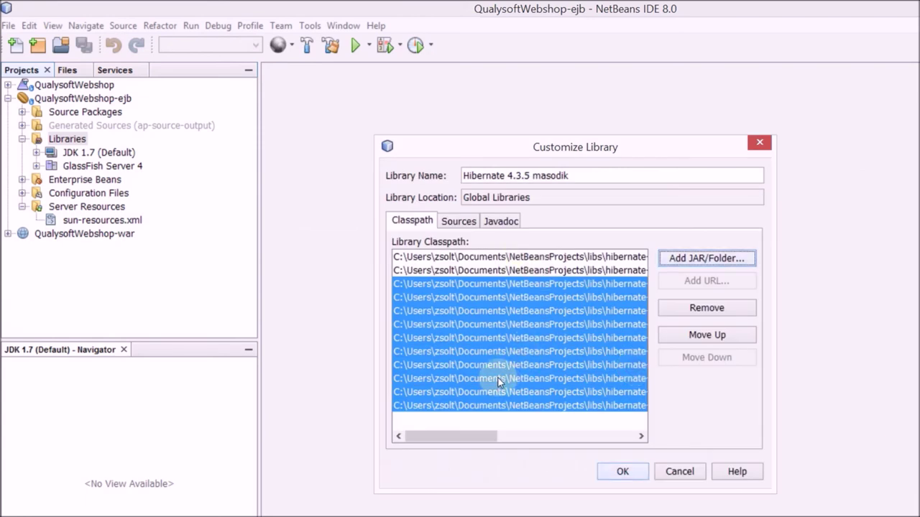
Confirm the library's settings and add Hibernate 4.3.5 masodik to the QualysoftWebshop-ejb project.
{"action": "key", "text": "Return"}
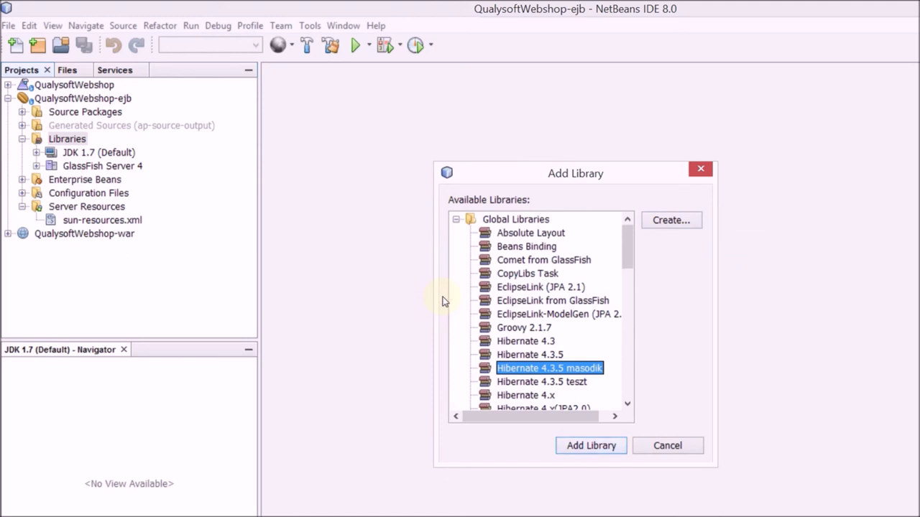
{"action": "key", "text": "Return"}
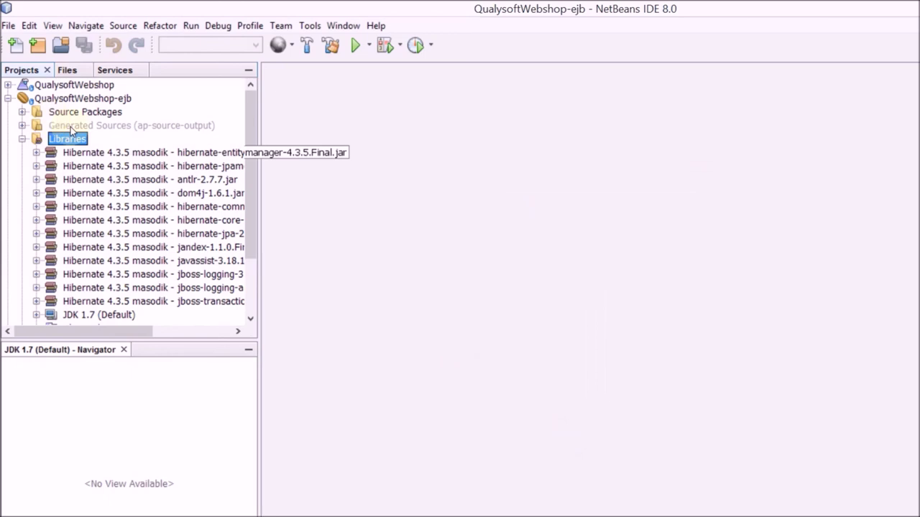
Select all Hibernate 4.3.5 masodik JAR entries under the QualysoftWebshop-ejb project's Libraries.
{"action": "left_click", "coordinate": [72, 152]}
{"action": "key", "text": "shift+Down"}
{"action": "key", "text": "shift+Down"}
{"action": "key", "text": "shift+Down"}
{"action": "key", "text": "shift+Down"}
{"action": "key", "text": "shift+Down"}
{"action": "key", "text": "shift+Down"}
{"action": "key", "text": "shift+Down"}
{"action": "key", "text": "shift+Down"}
{"action": "key", "text": "shift+Down"}
{"action": "key", "text": "shift+Down"}
{"action": "key", "text": "shift+Down"}
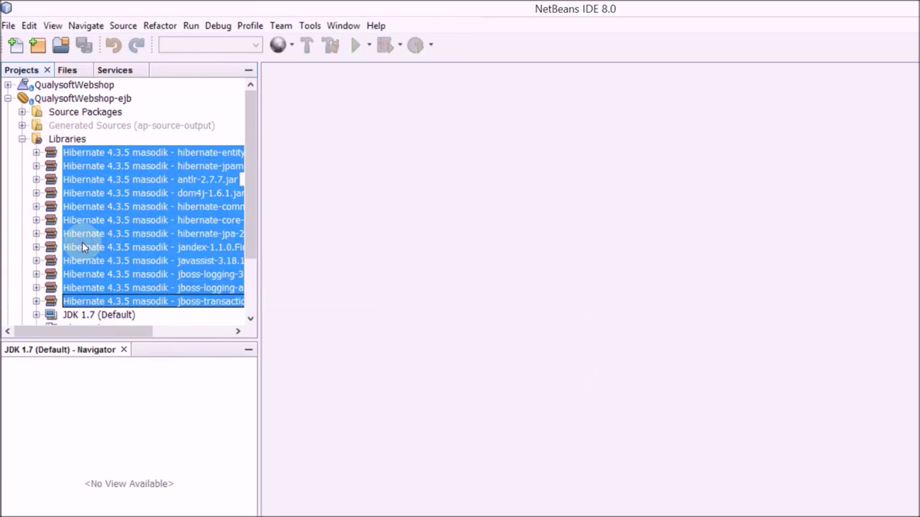
{"action": "right_click", "coordinate": [89, 151]}
{"action": "key", "text": "Escape"}
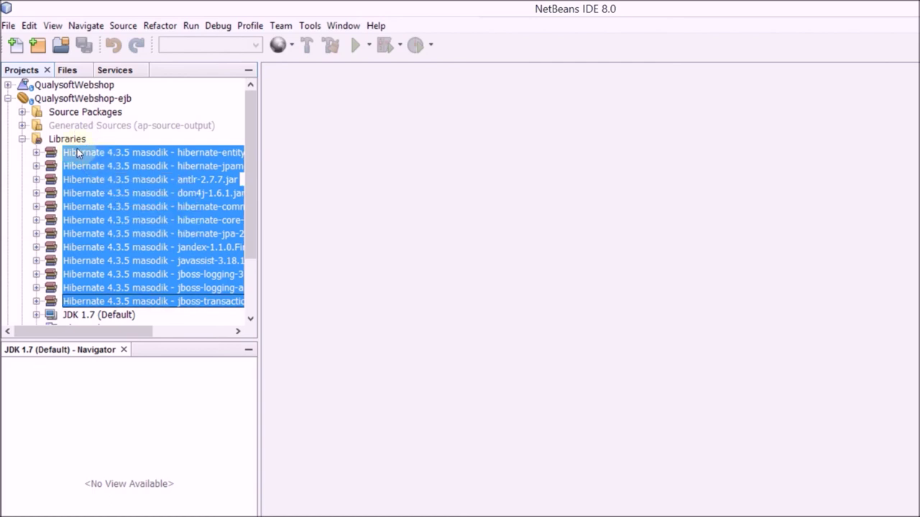